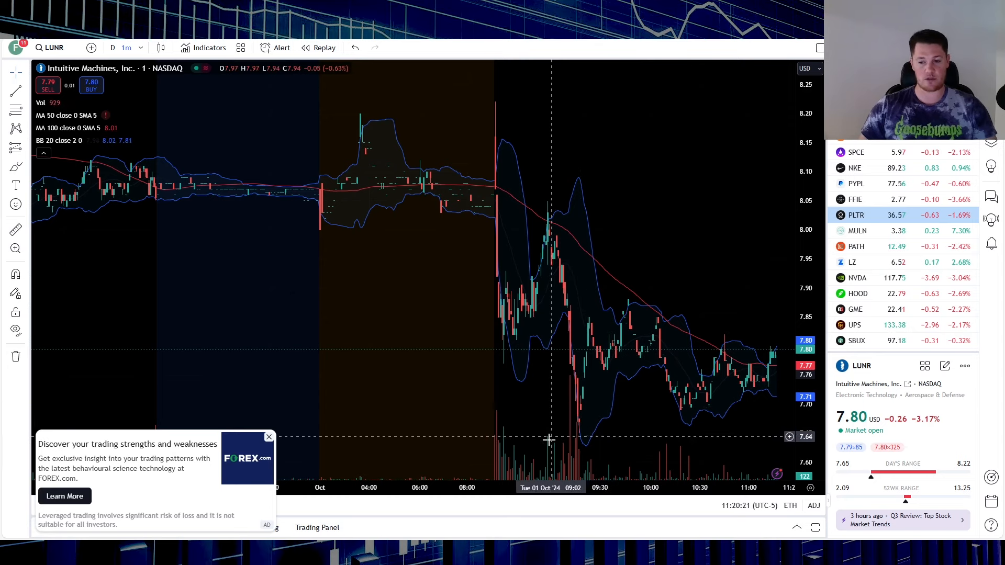
scroll(914, 455, "down", 3)
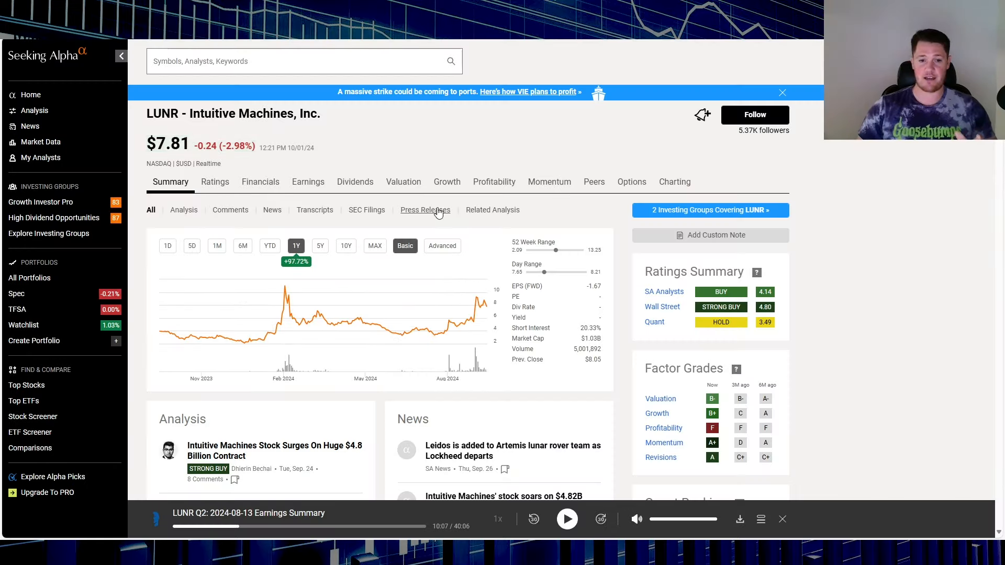
View Intuitive Machines' press releases on the Seeking Alpha LUNR page.
left_click(426, 210)
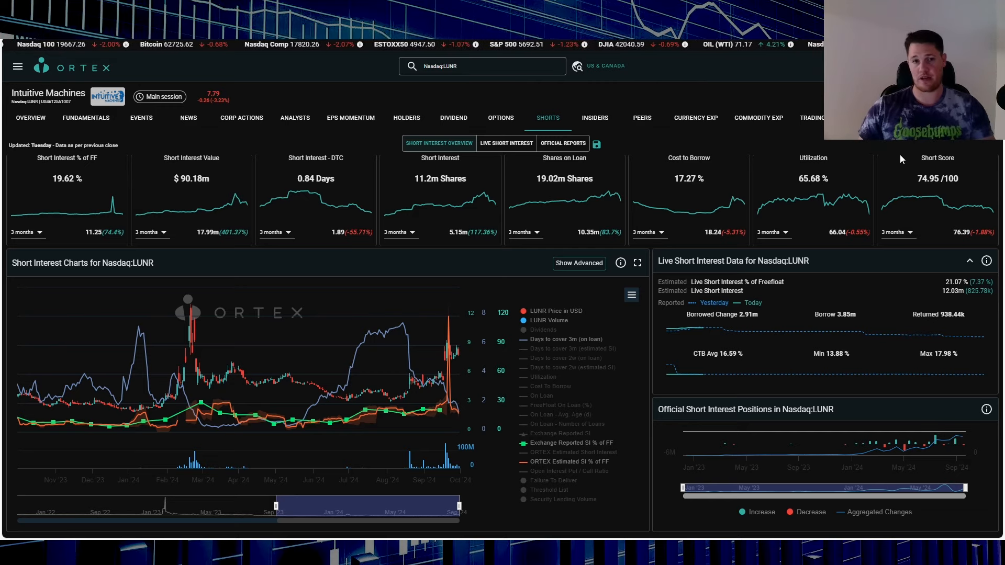
Switch from the ORTEX short-interest overview to the Unusual Whales LUNR options tab.
key("ctrl+Tab")
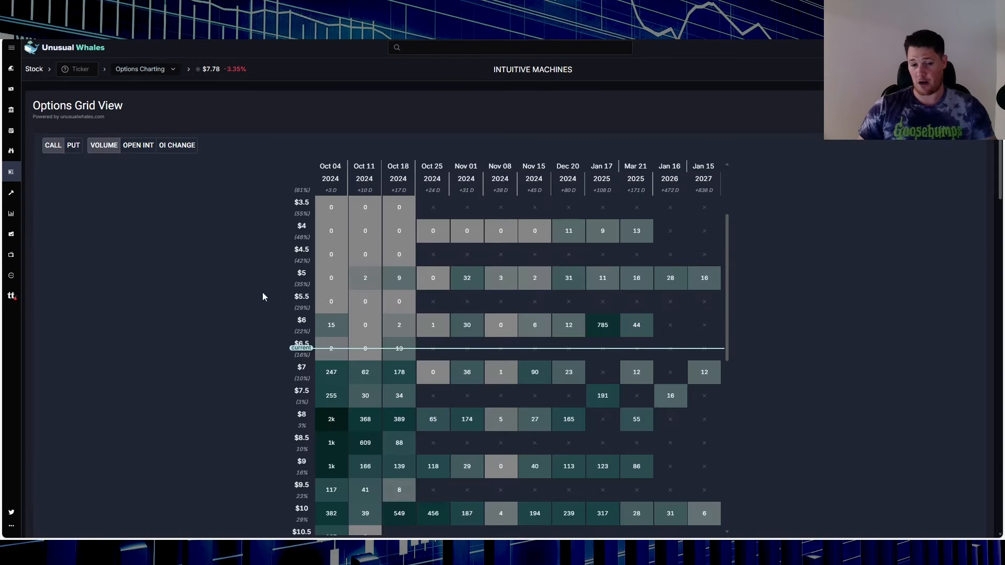
scroll(263, 296, "down", 1)
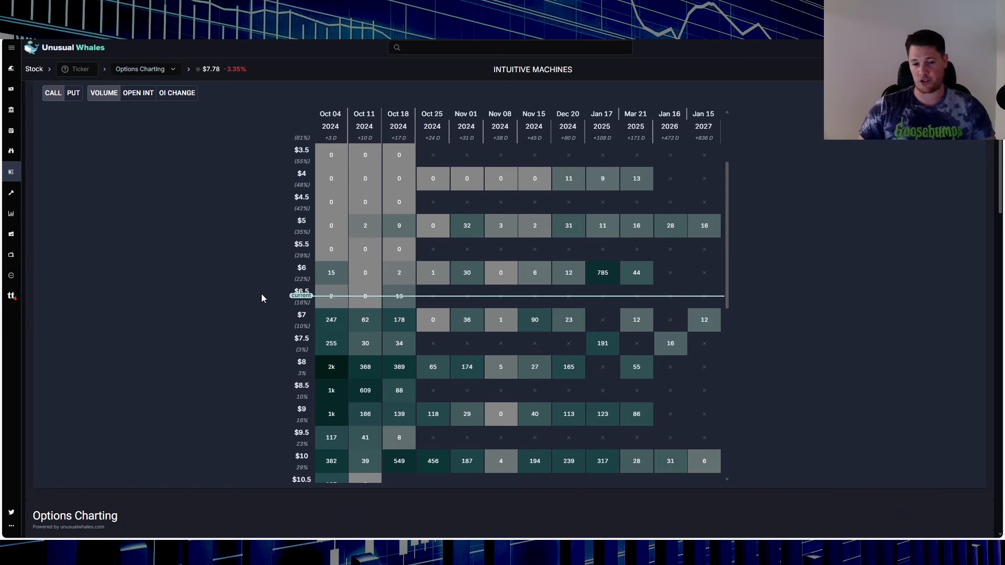
scroll(262, 293, "up", 1)
Show put-side volume in the Intuitive Machines options grid.
left_click(75, 145)
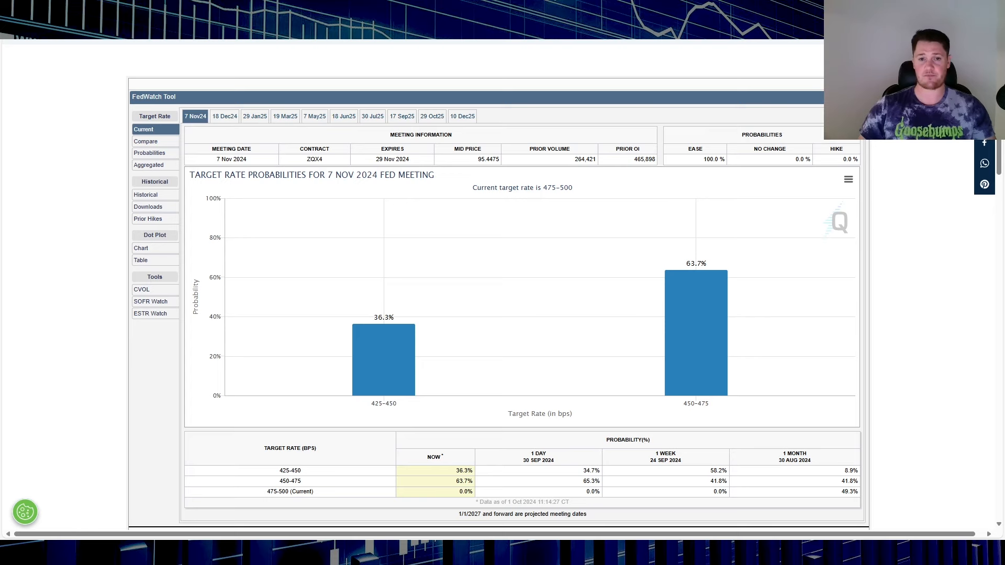
Return from the CME FedWatch Tool to the Unusual Whales options grid.
key("ctrl+Tab")
Show call-side open interest by strike and expiry in the LUNR options grid.
left_click(138, 145)
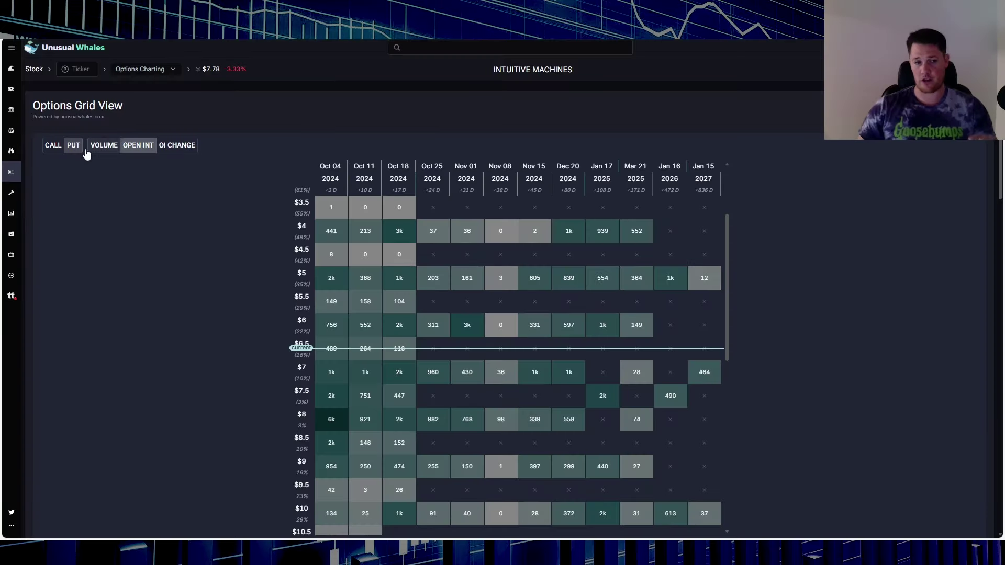
left_click(54, 147)
scroll(179, 288, "down", 2)
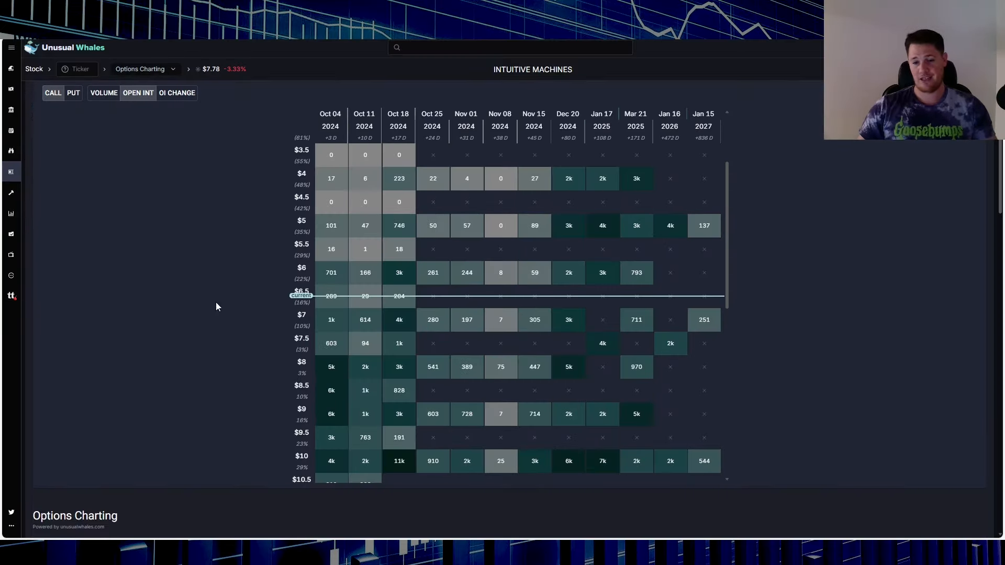
scroll(216, 302, "down", 2)
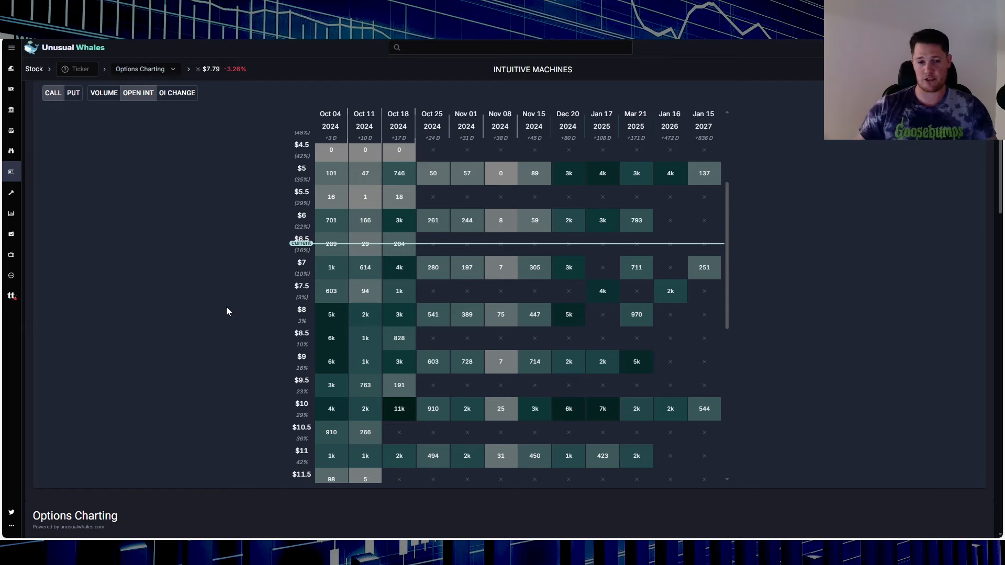
Review the LUNR pivot points table, then return to the LUNR indicator chart.
key("alt+Tab")
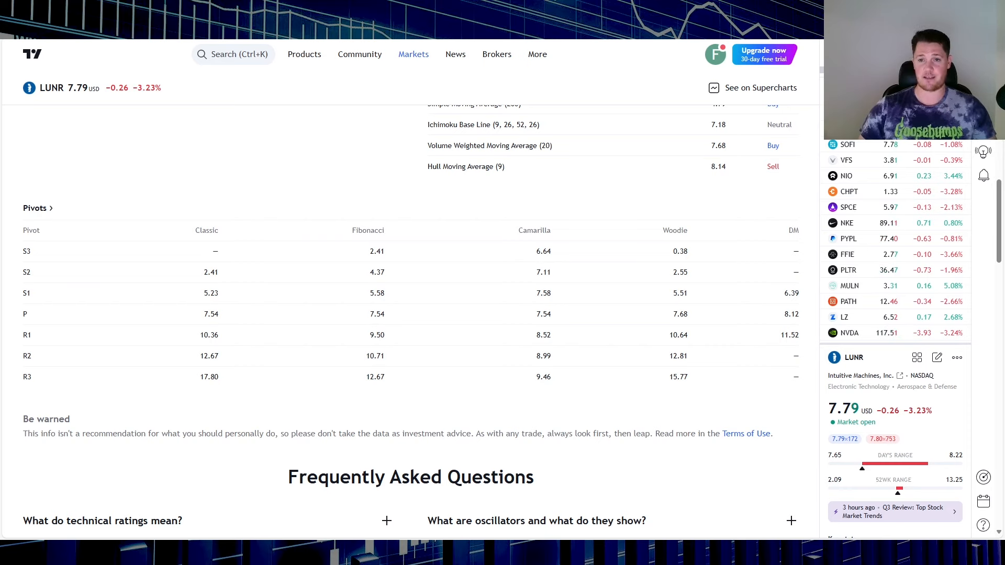
key("alt+Tab")
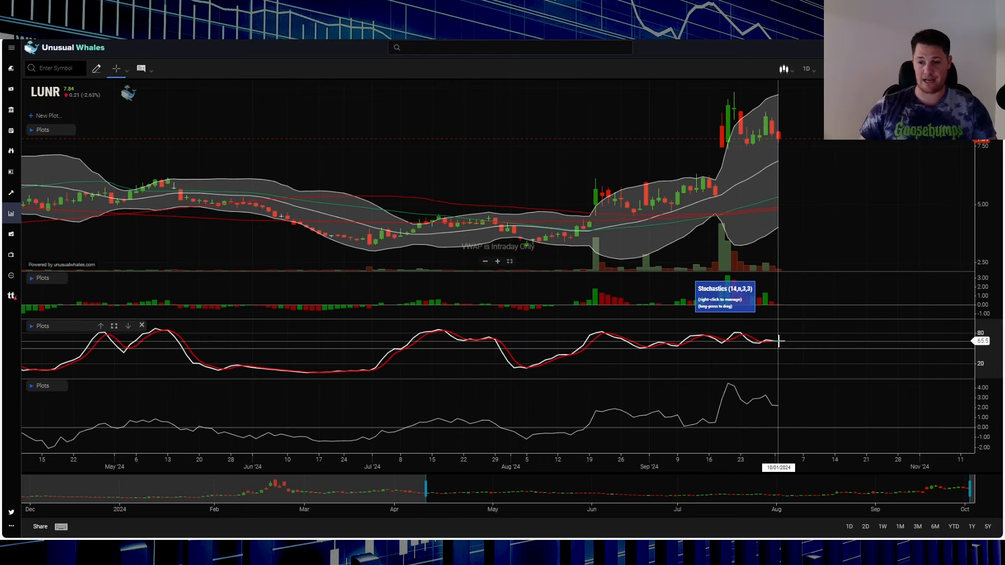
scroll(795, 346, "down", 1)
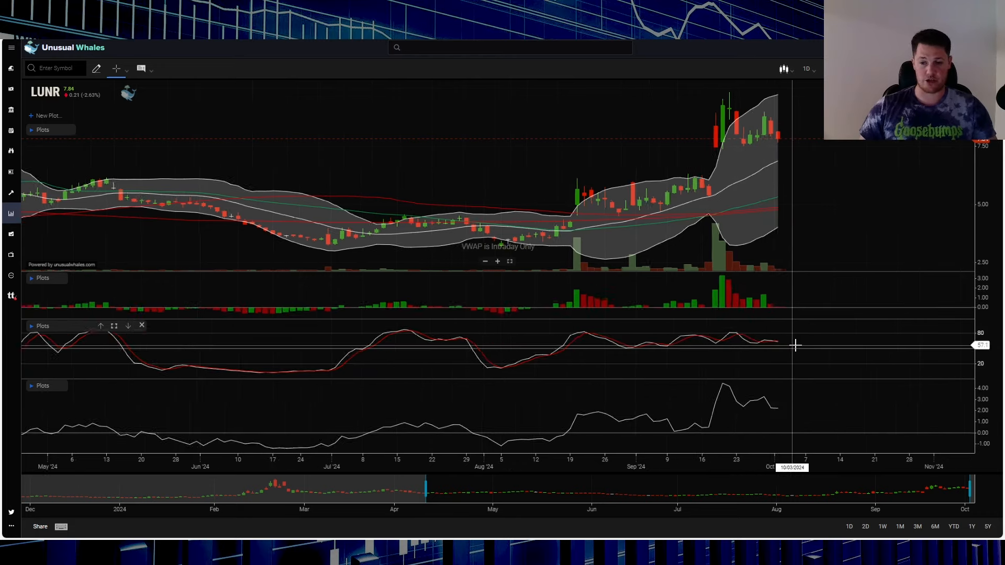
scroll(795, 345, "up", 2)
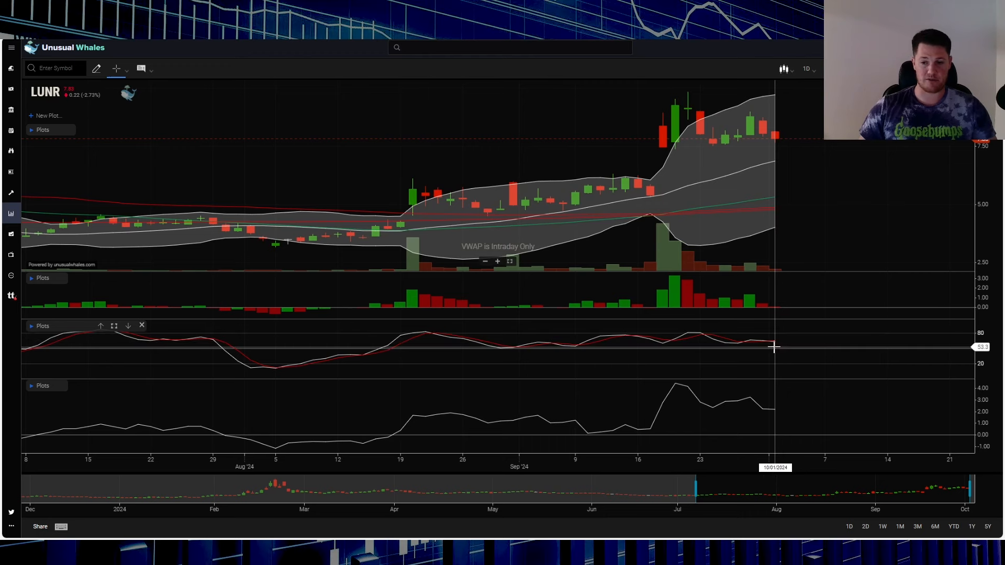